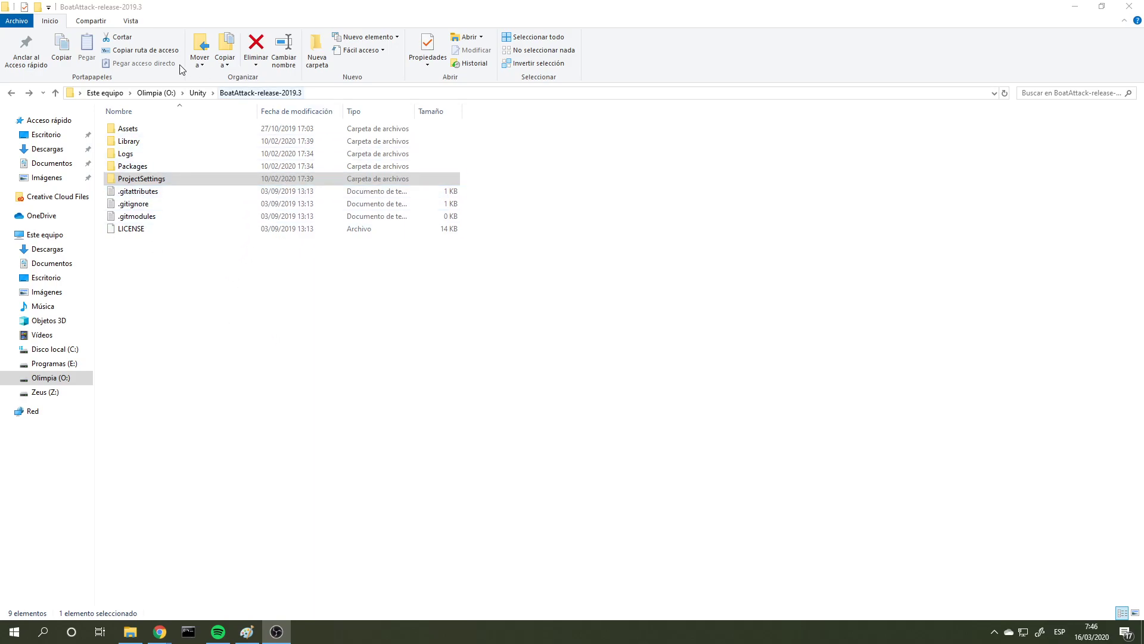
- Select the ProjectSettings folder in the BoatAttack-release-2019.3 project window
left_click(275, 178)
left_click(191, 181)
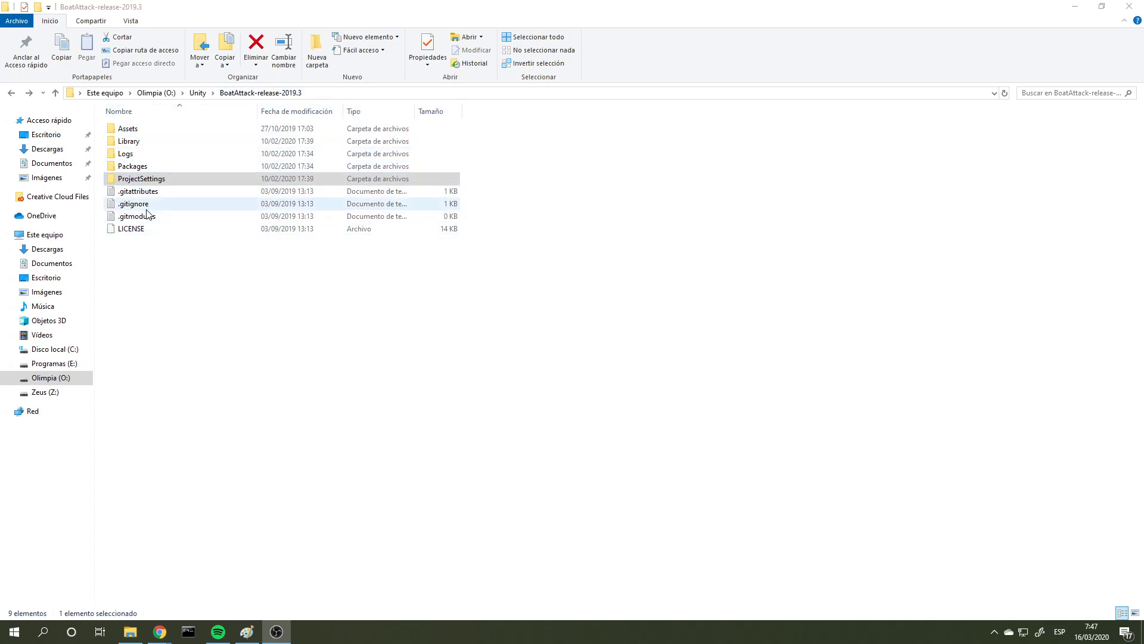
- Enter ProjectSettings and open the ProjectVersion file in Notepad (Bloc de notas)
double_click(138, 179)
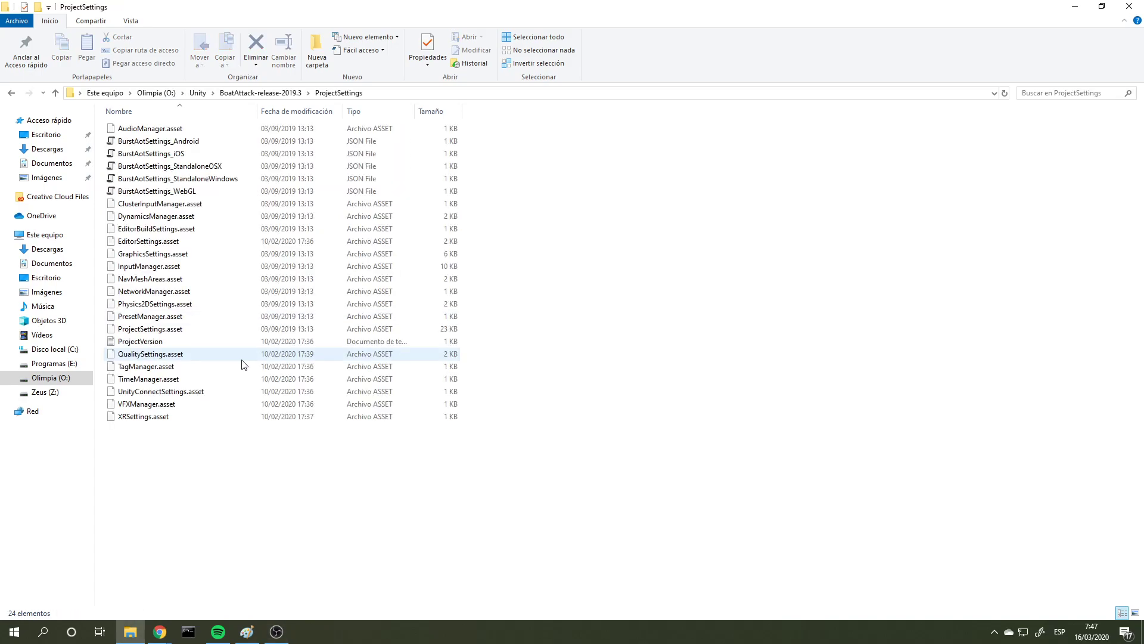
right_click(168, 341)
left_click(143, 348)
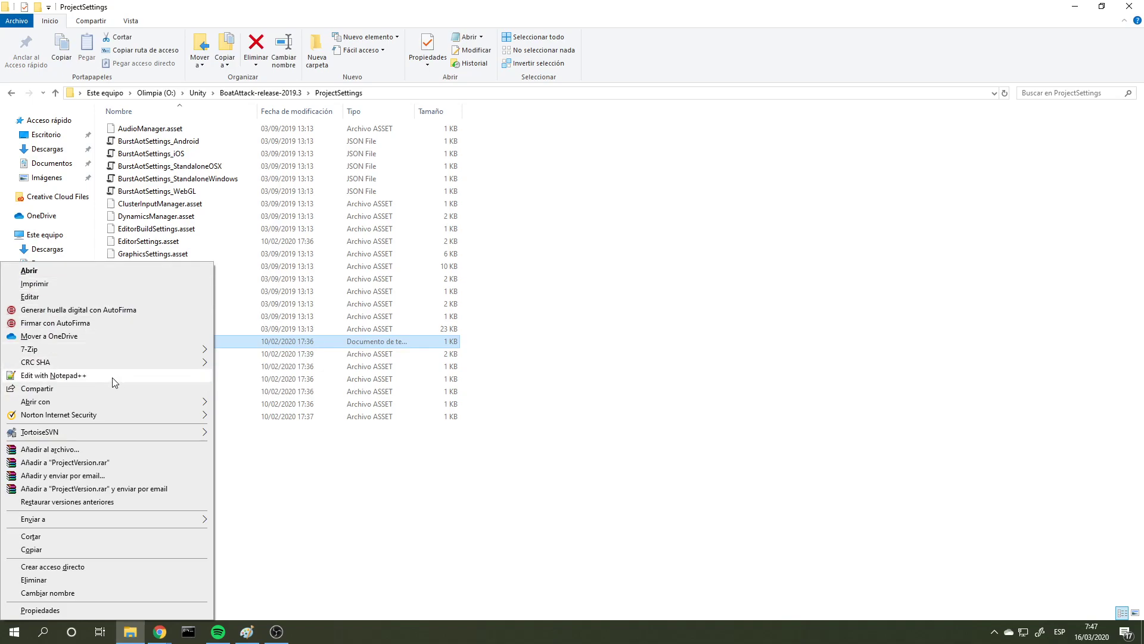
mouse_move(113, 405)
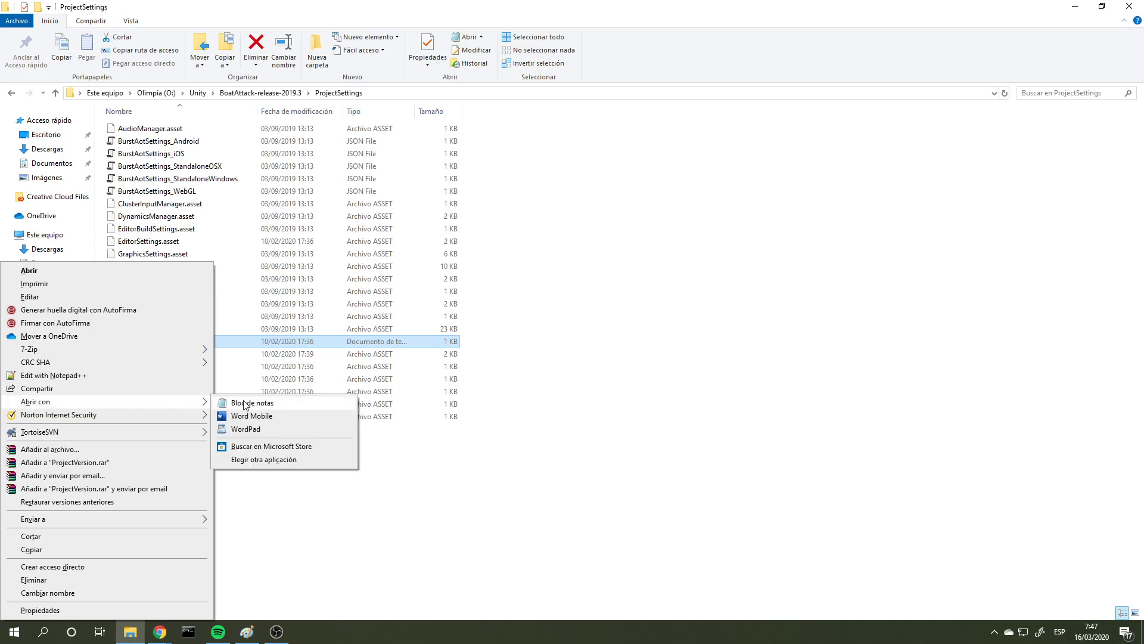
left_click(269, 404)
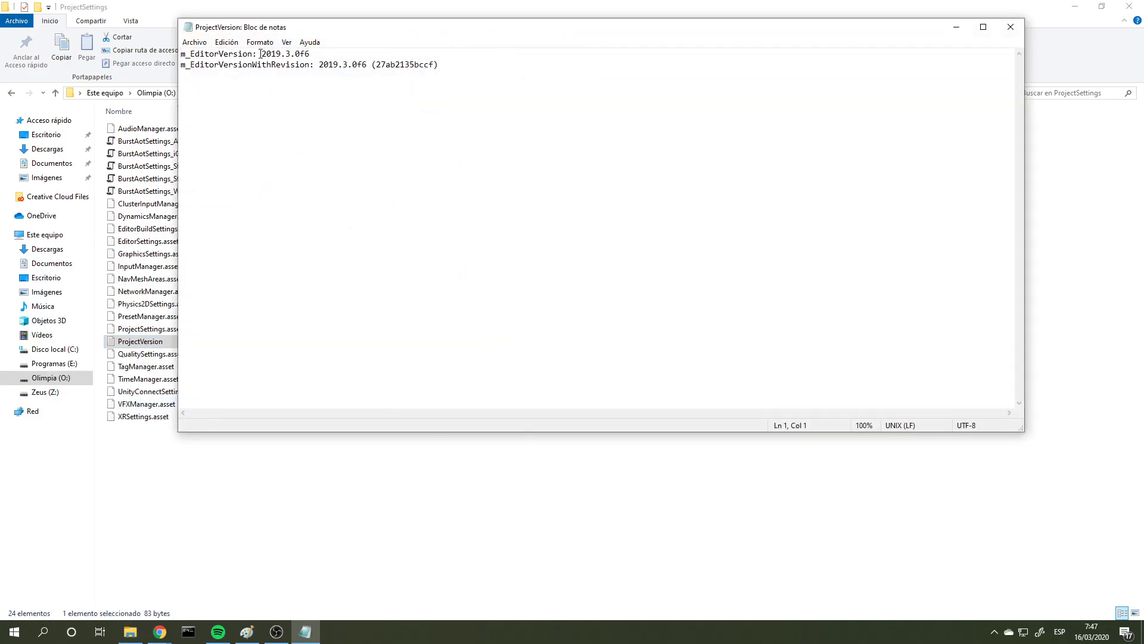
- Highlight editor version 2019.3.0f6 in ProjectVersion, then launch Unity Hub from Windows search
left_click_drag(261, 53, 312, 54)
key("super")
type("unity")
key("Return")
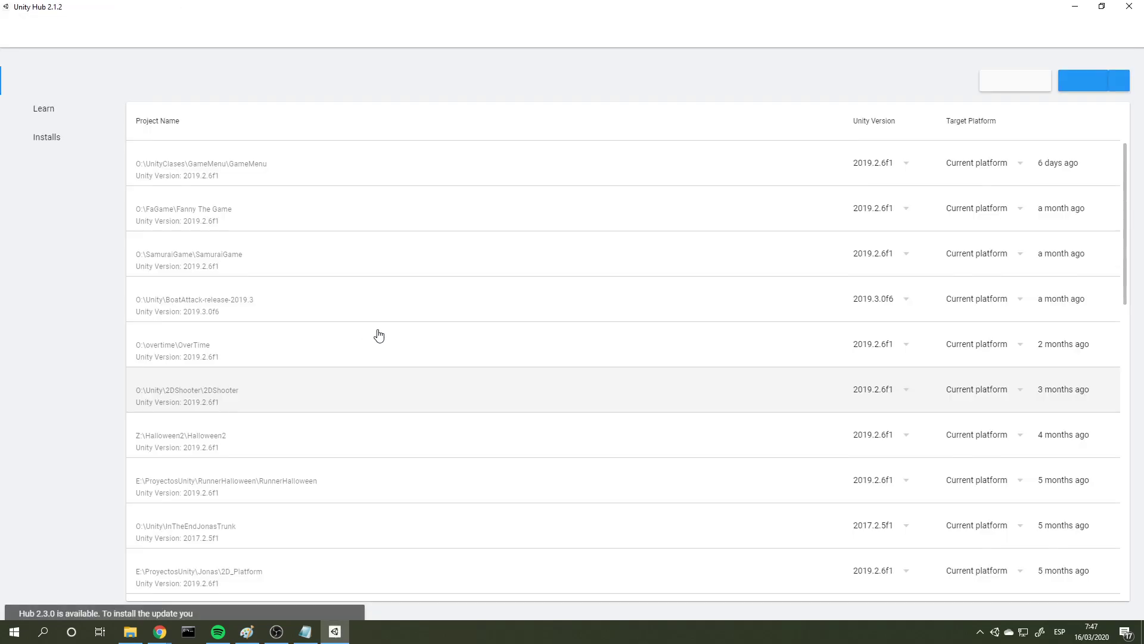
- Show Installs, listing editors 2019.3.0f6, 2019.2.6f1 and 2017.2.5f1
left_click(41, 138)
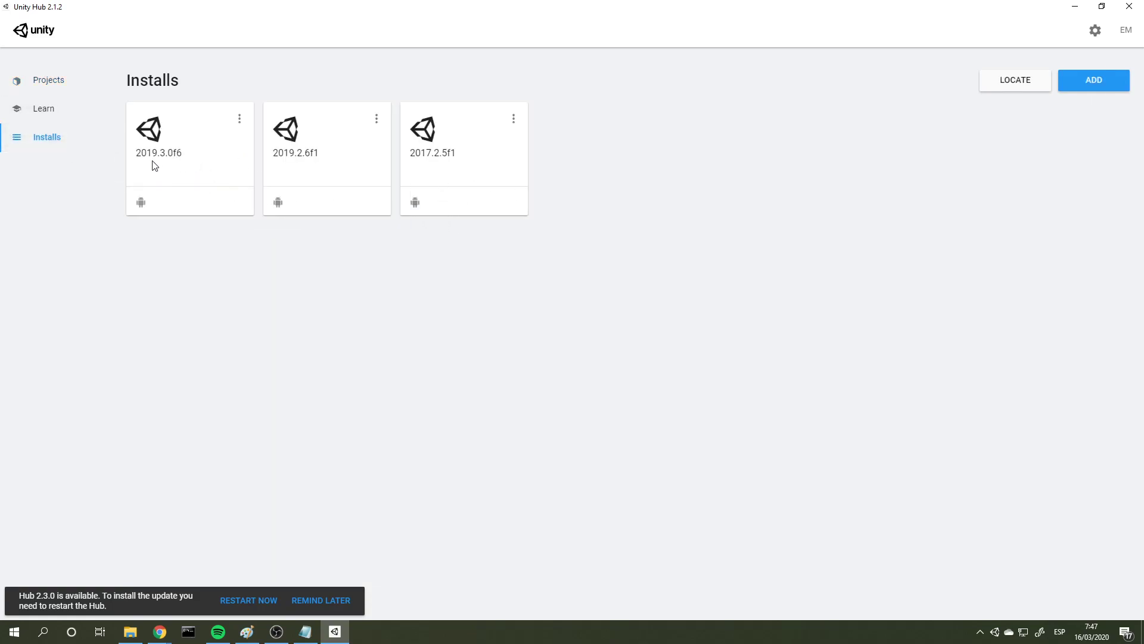
- Open the Add Unity Version dialog offering 2019.3.5f1, 2018.4.19f1 LTS and 2020.1.0b1 Beta
left_click(1088, 89)
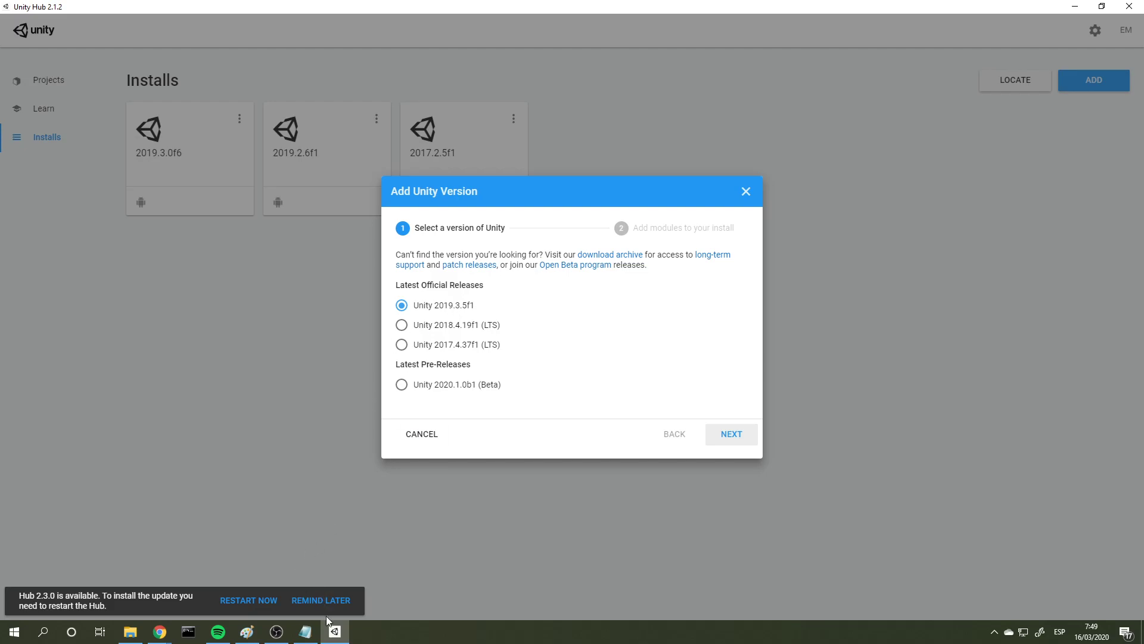
- Bring the ProjectVersion file forward, then return to the ProjectSettings folder
left_click(305, 633)
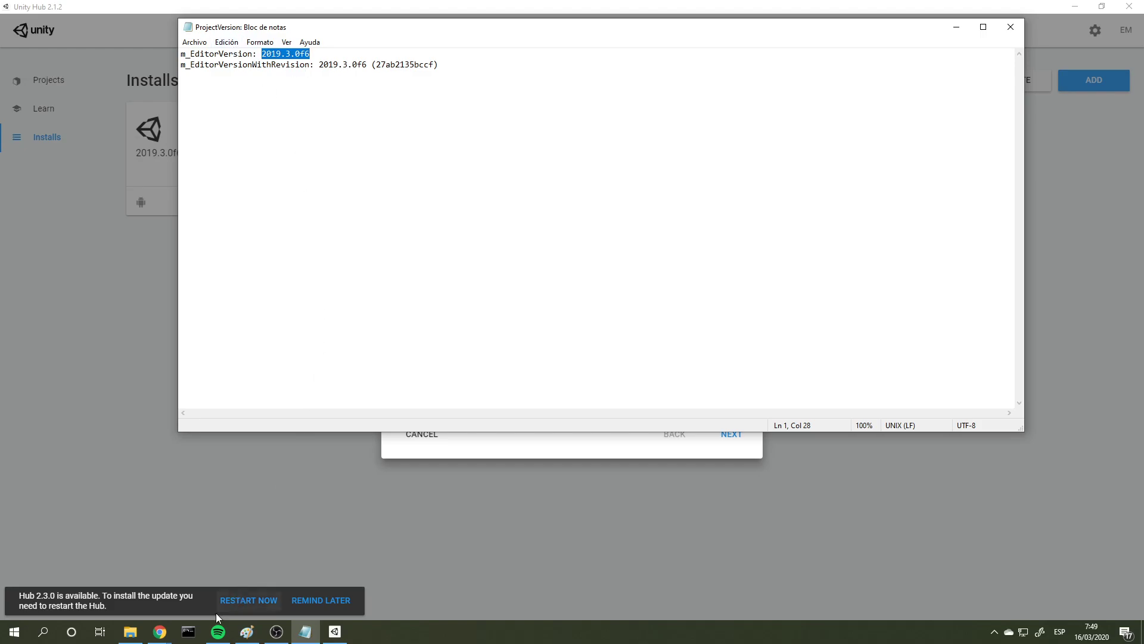
left_click(131, 631)
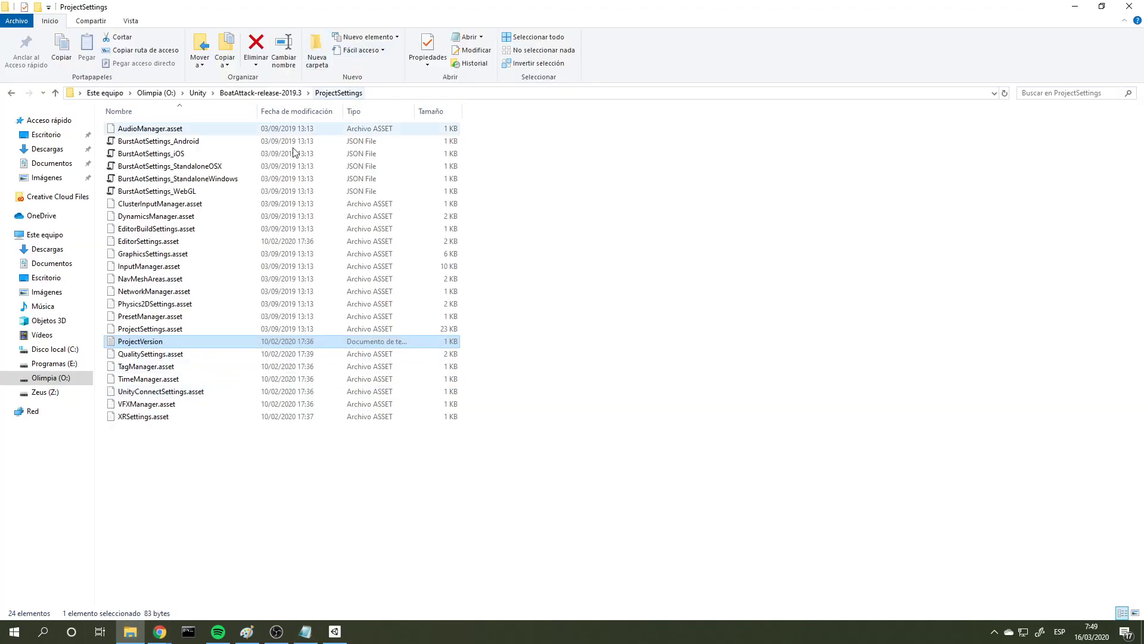